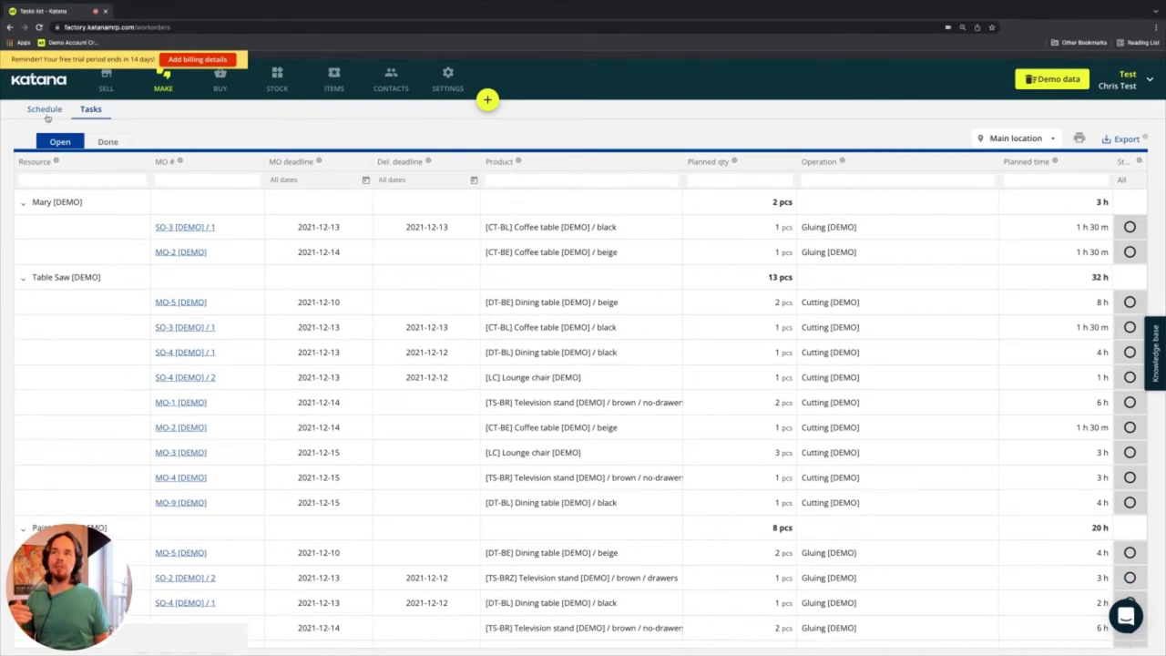
- Glance at the schedule, then collapse the operator, Table Saw, Paint Booth, Assembly Station and Packaging Desk groups
{"action": "left_click", "coordinate": [46, 130]}
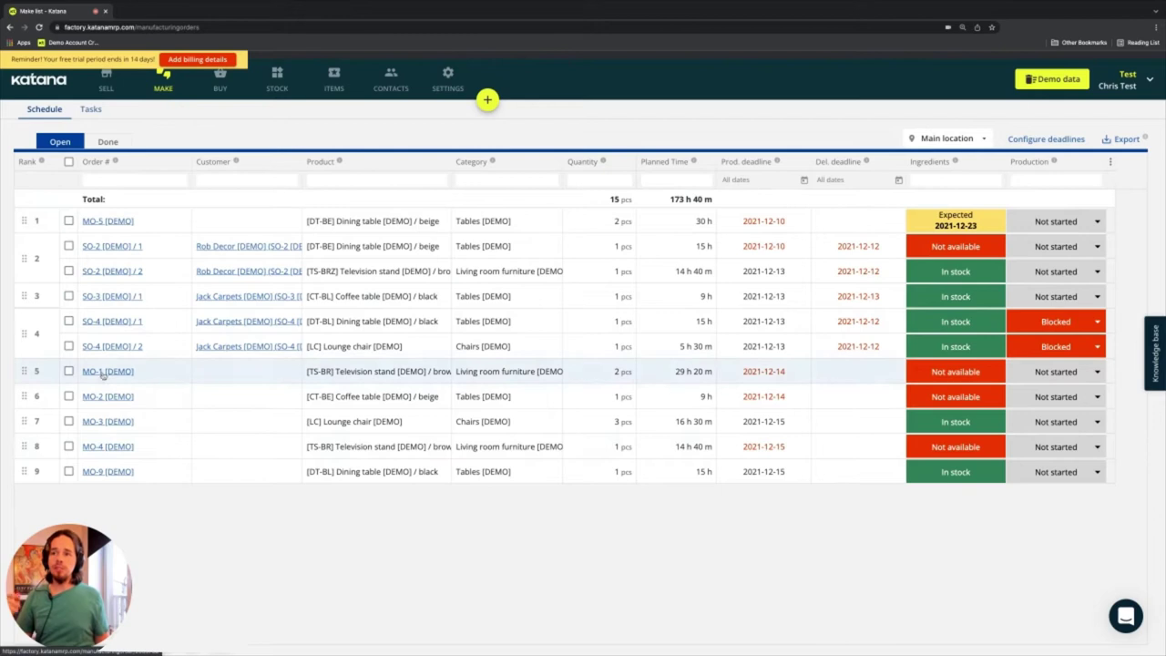
{"action": "left_click", "coordinate": [91, 111]}
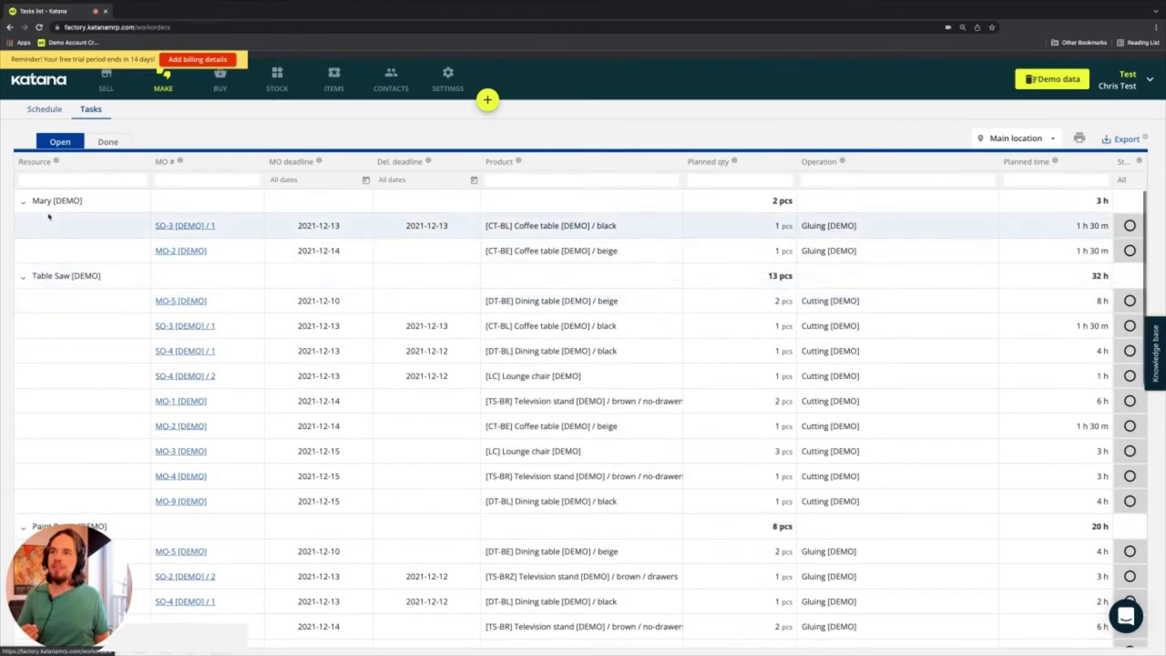
{"action": "left_click", "coordinate": [23, 202]}
{"action": "left_click", "coordinate": [23, 226]}
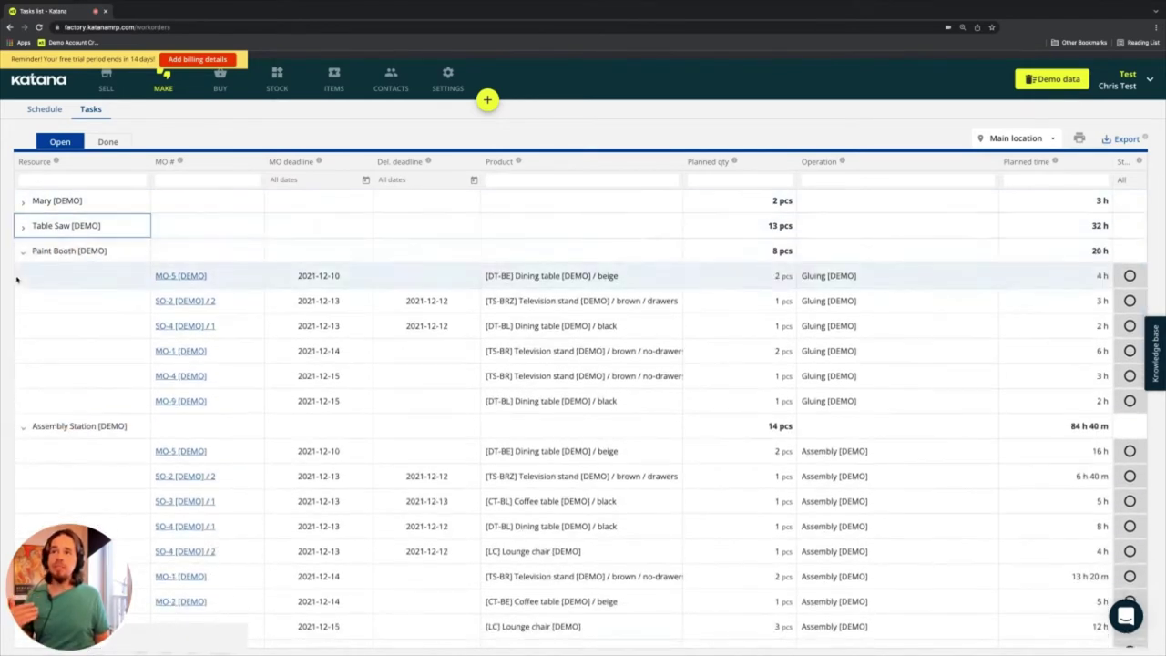
{"action": "left_click", "coordinate": [23, 250]}
{"action": "left_click", "coordinate": [23, 276]}
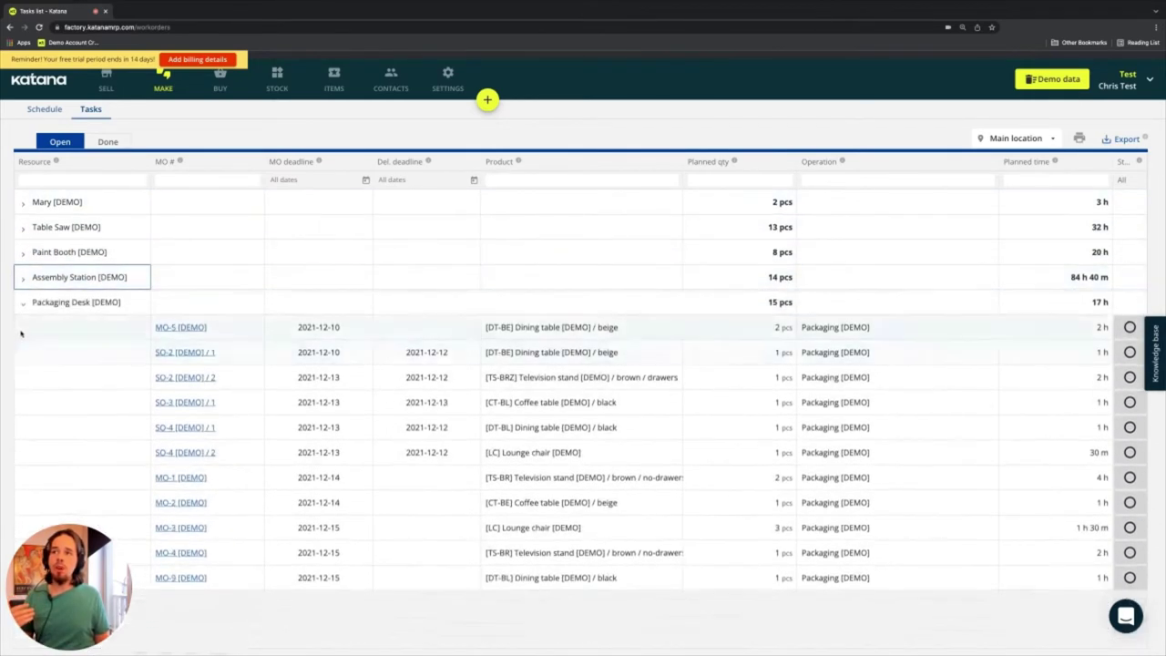
{"action": "left_click", "coordinate": [23, 302]}
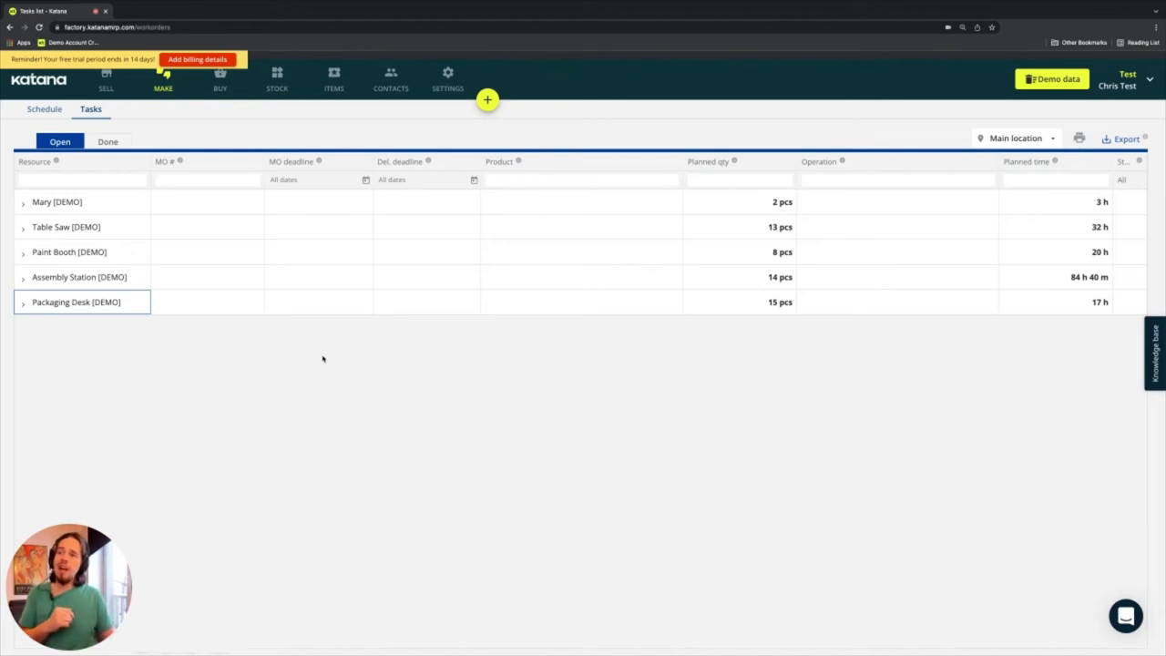
- In Settings > Resources, drag Table Saw [DEMO] to the top, above the operator resource
{"action": "left_click", "coordinate": [448, 84]}
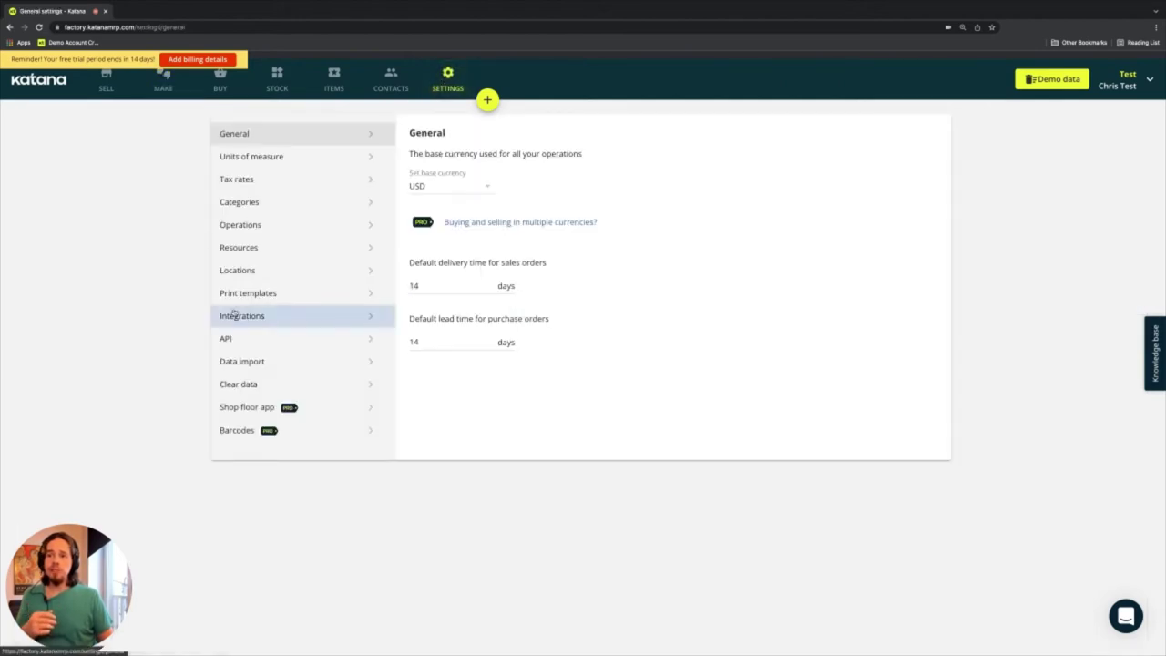
{"action": "left_click", "coordinate": [235, 249]}
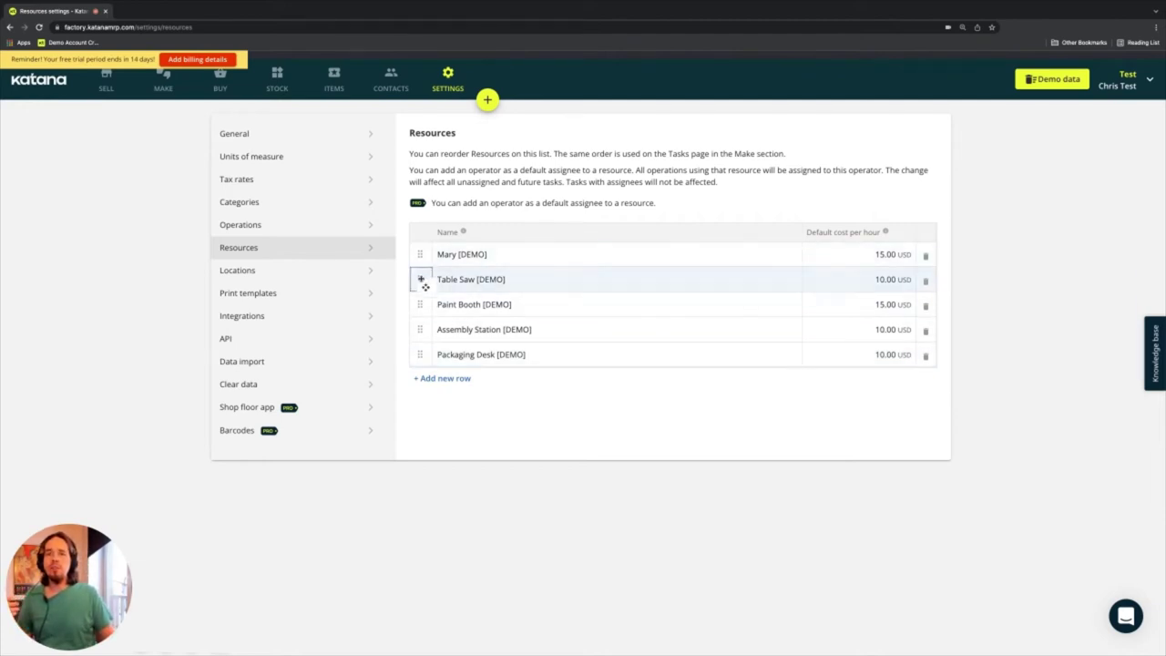
{"action": "left_click_drag", "start_coordinate": [424, 278], "coordinate": [422, 255]}
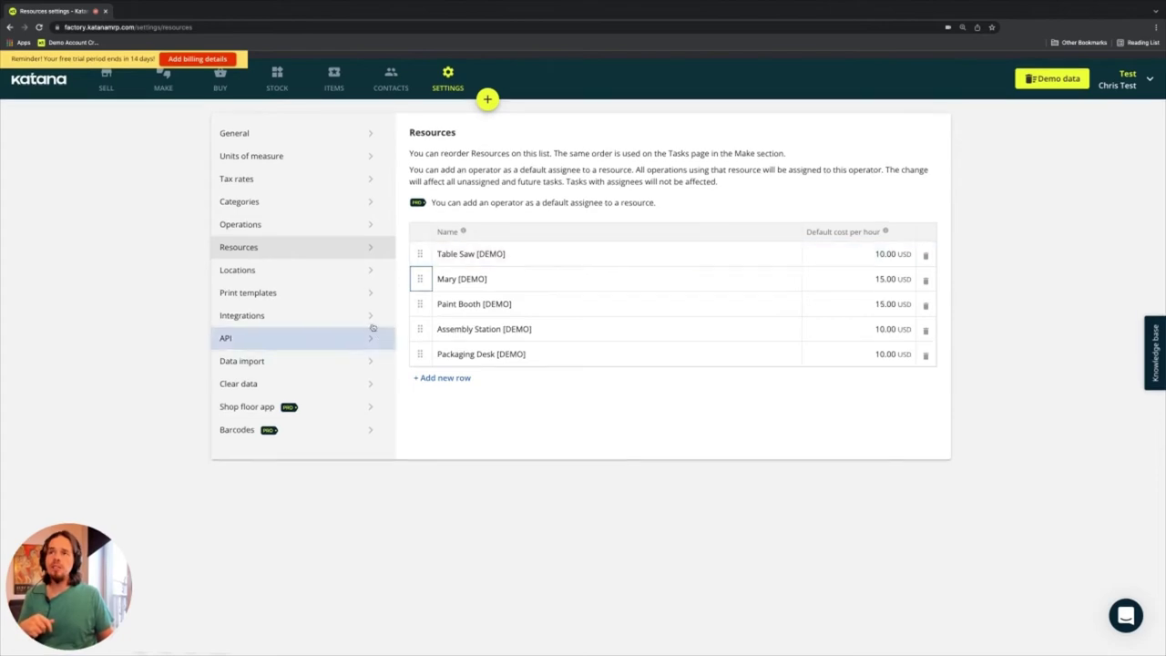
- Return to Make > Tasks, now grouped with Table Saw [DEMO] first at 13 pcs and 32 h
{"action": "left_click", "coordinate": [163, 83]}
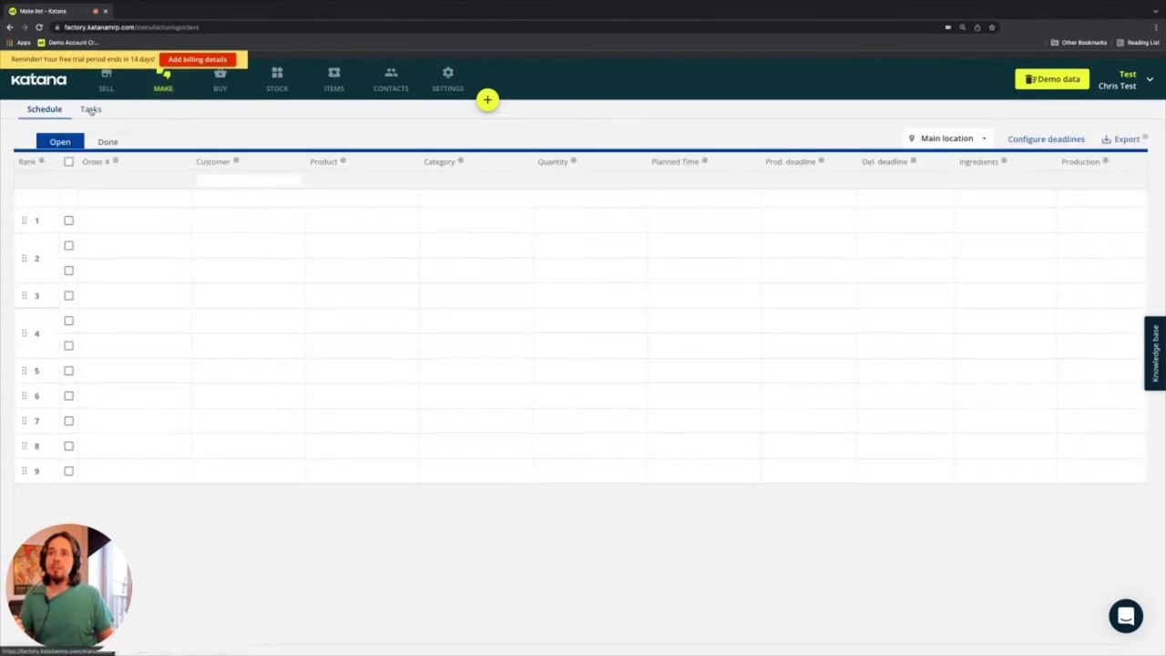
{"action": "left_click", "coordinate": [95, 112]}
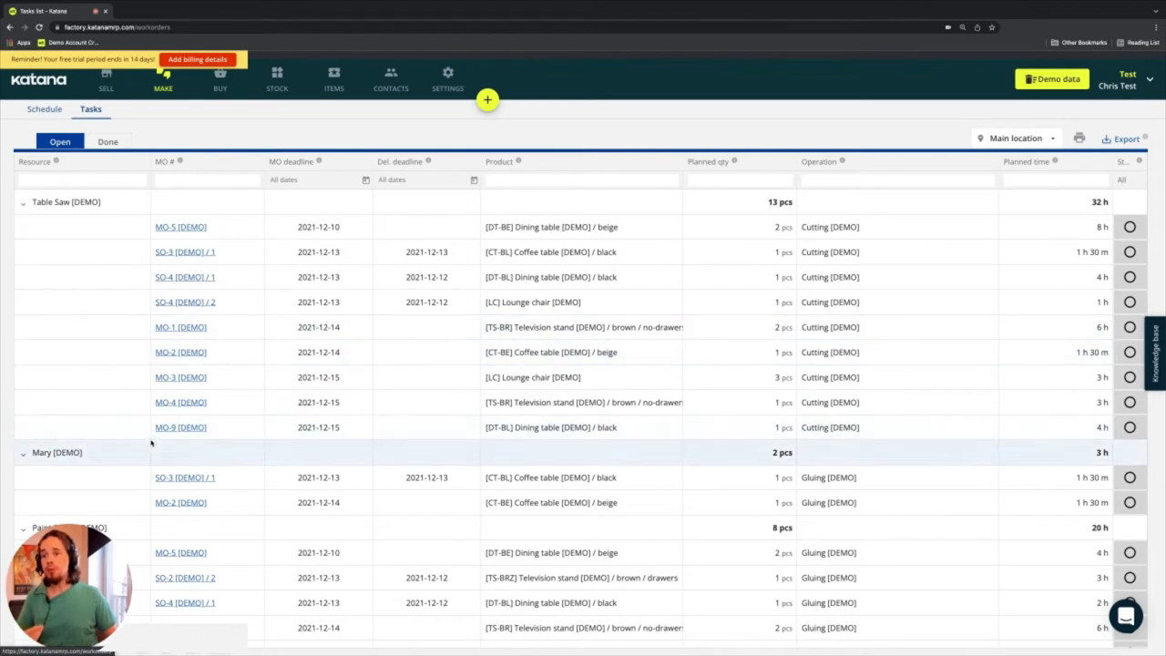
- Filter the Tasks list by MO # 'MO-2' to show its four coffee table tasks
{"action": "left_click", "coordinate": [185, 182]}
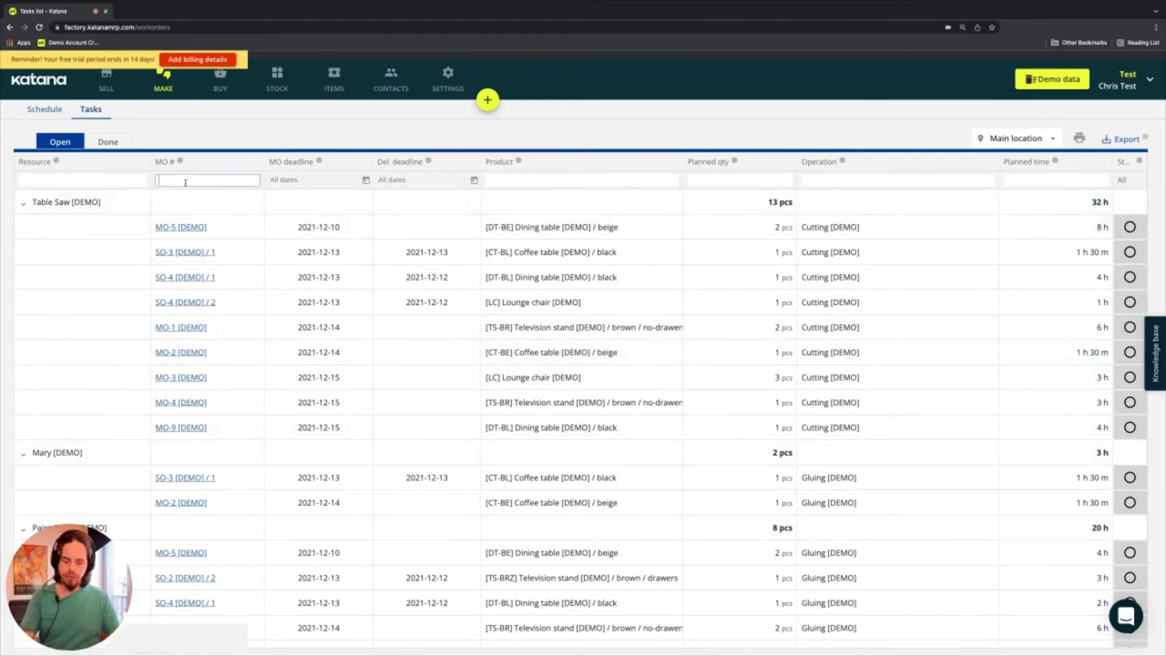
{"action": "type", "text": "MO-2"}
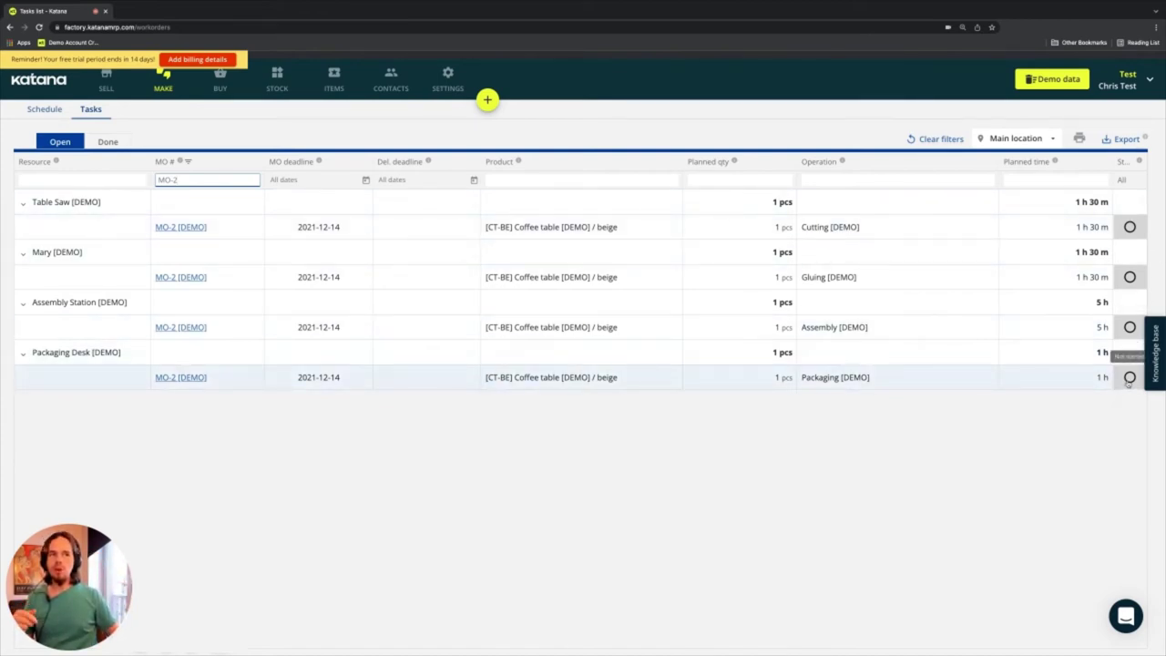
- In order MO-2, set Cutting and Gluing to Completed and Assembly to In progress
{"action": "left_click", "coordinate": [182, 227]}
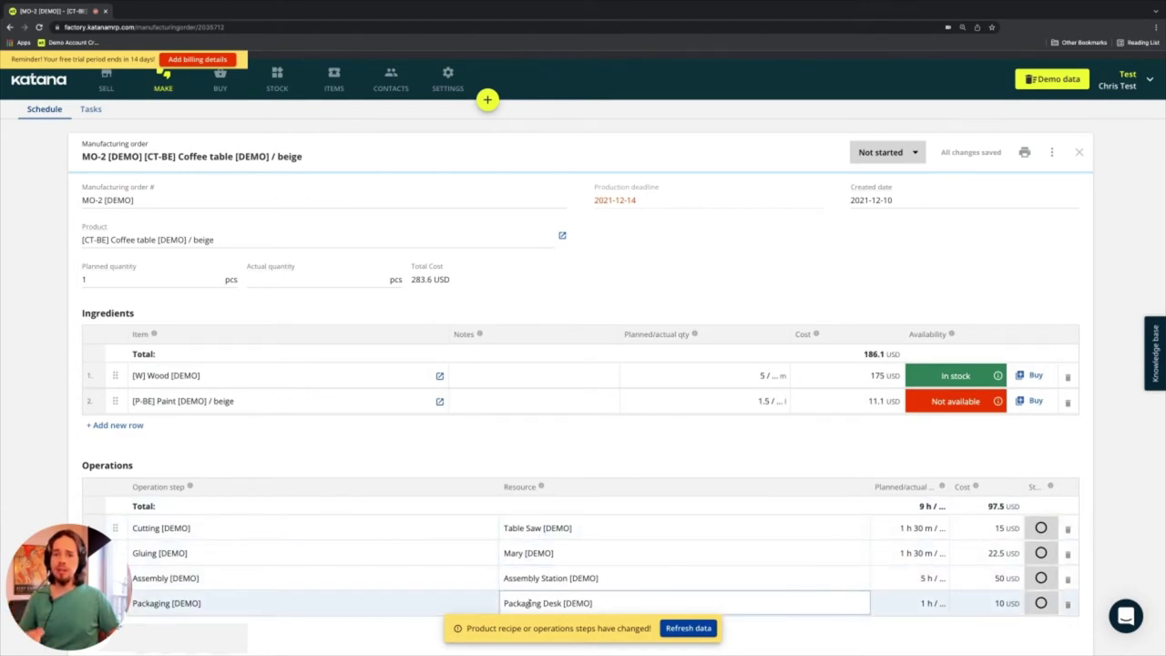
{"action": "scroll", "coordinate": [585, 549], "scroll_direction": "down", "scroll_amount": 1}
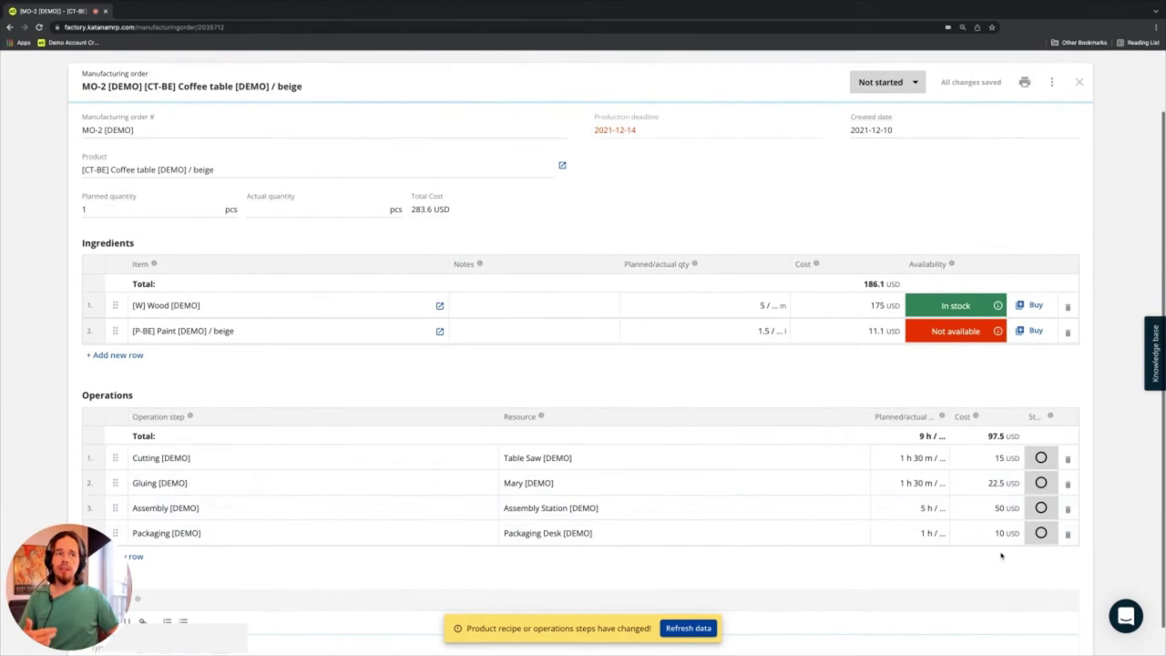
{"action": "left_click", "coordinate": [1040, 457]}
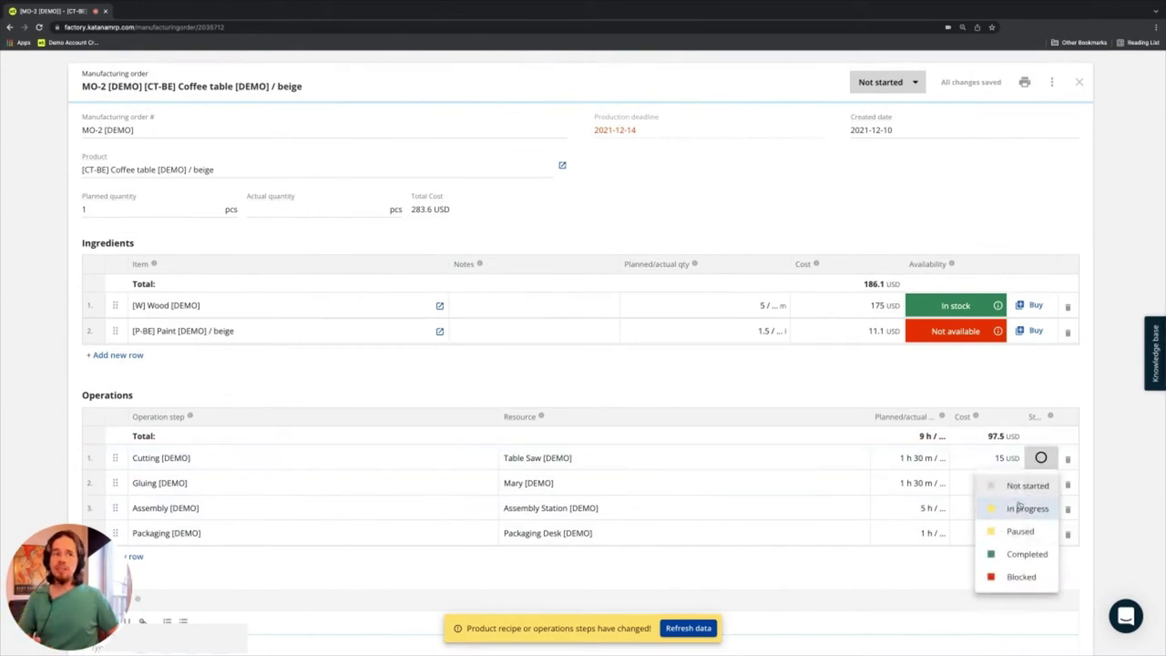
{"action": "left_click", "coordinate": [1020, 553]}
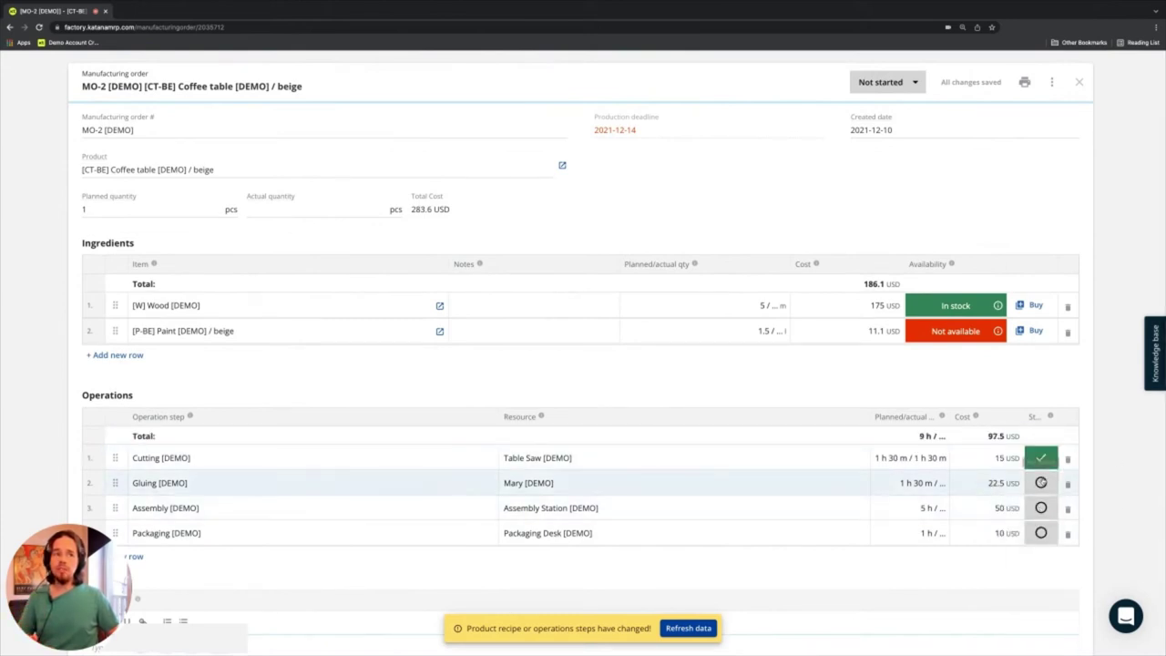
{"action": "left_click", "coordinate": [1040, 483]}
{"action": "left_click", "coordinate": [1020, 579]}
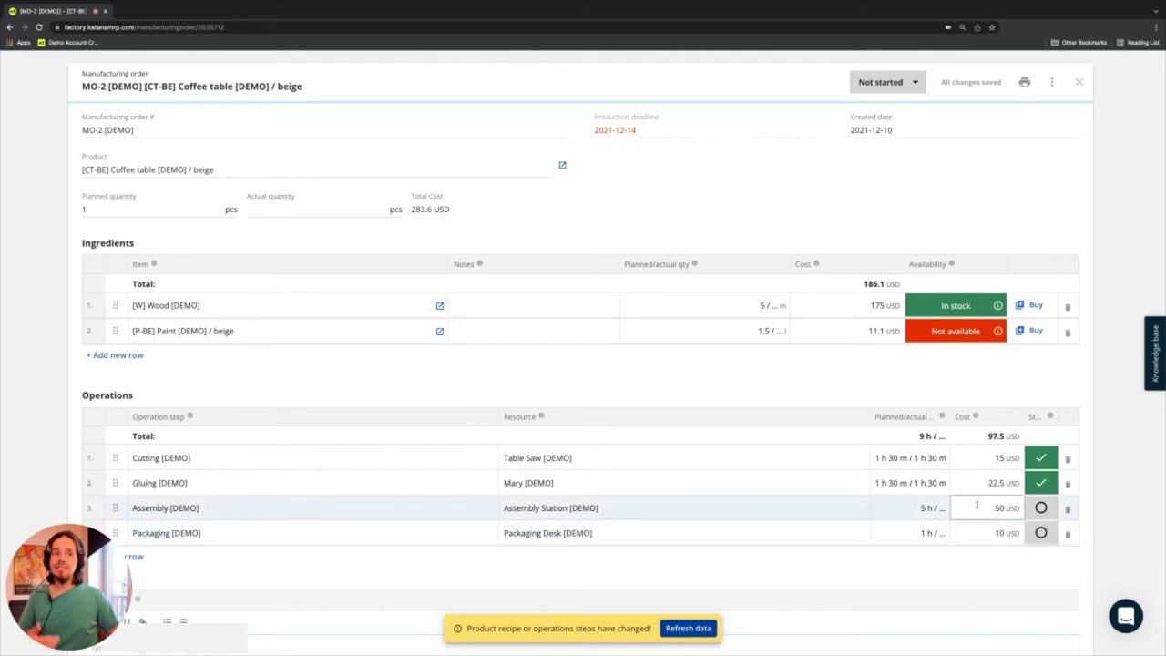
{"action": "left_click", "coordinate": [1040, 507]}
{"action": "left_click", "coordinate": [1020, 557]}
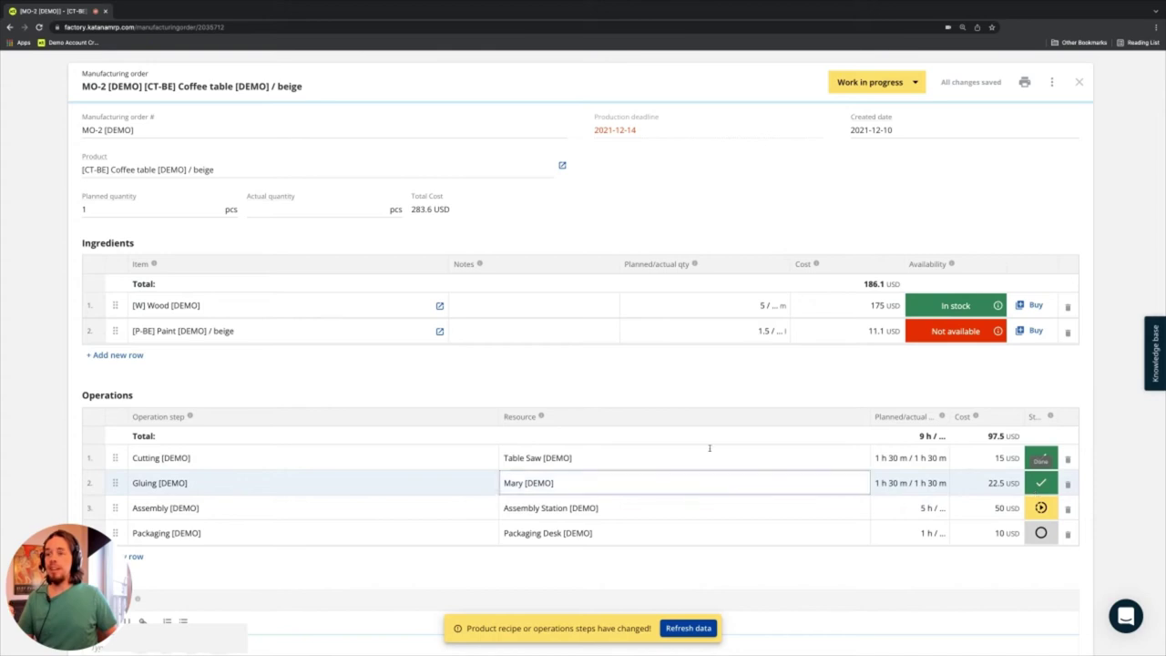
{"action": "scroll", "coordinate": [664, 445], "scroll_direction": "up", "scroll_amount": 2}
- Reapply the 'MO-2' filter on the Tasks list, leaving Assembly in progress and Packaging
{"action": "left_click", "coordinate": [91, 109]}
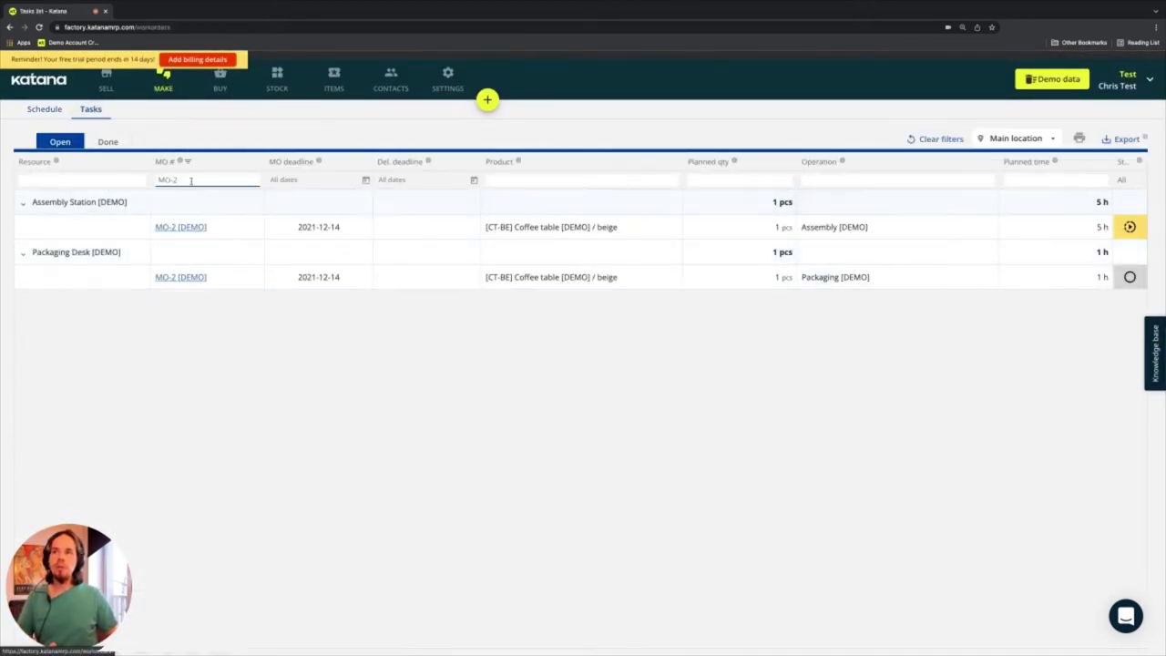
{"action": "left_click_drag", "start_coordinate": [187, 180], "coordinate": [152, 180]}
{"action": "key", "text": "BackSpace"}
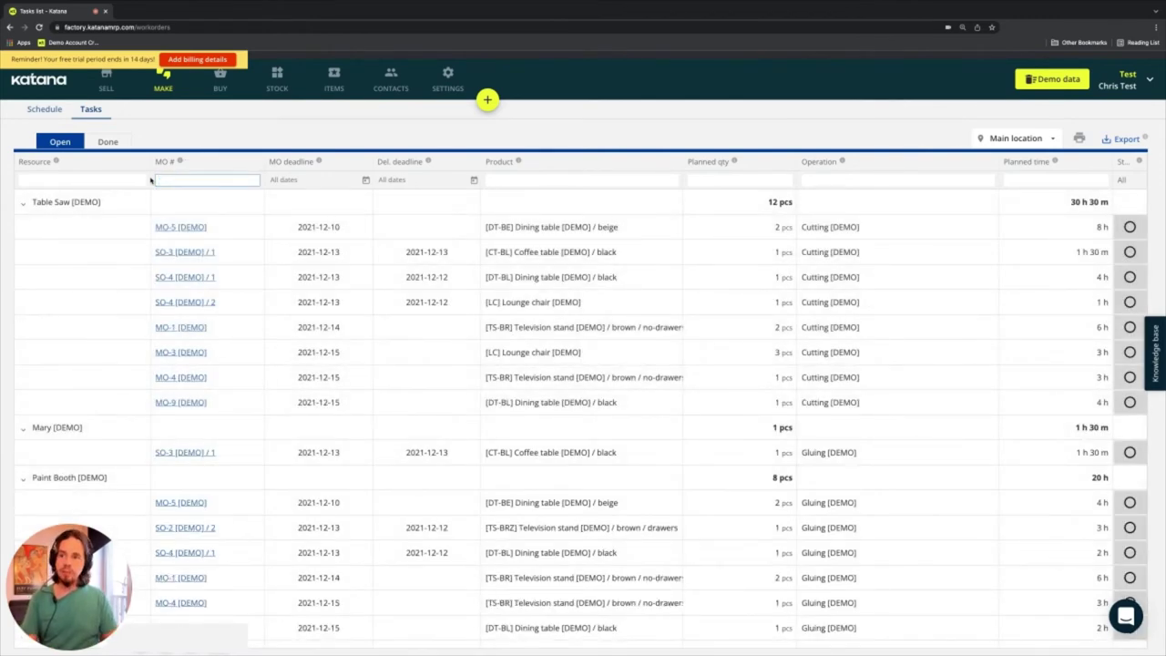
{"action": "type", "text": "MO-2"}
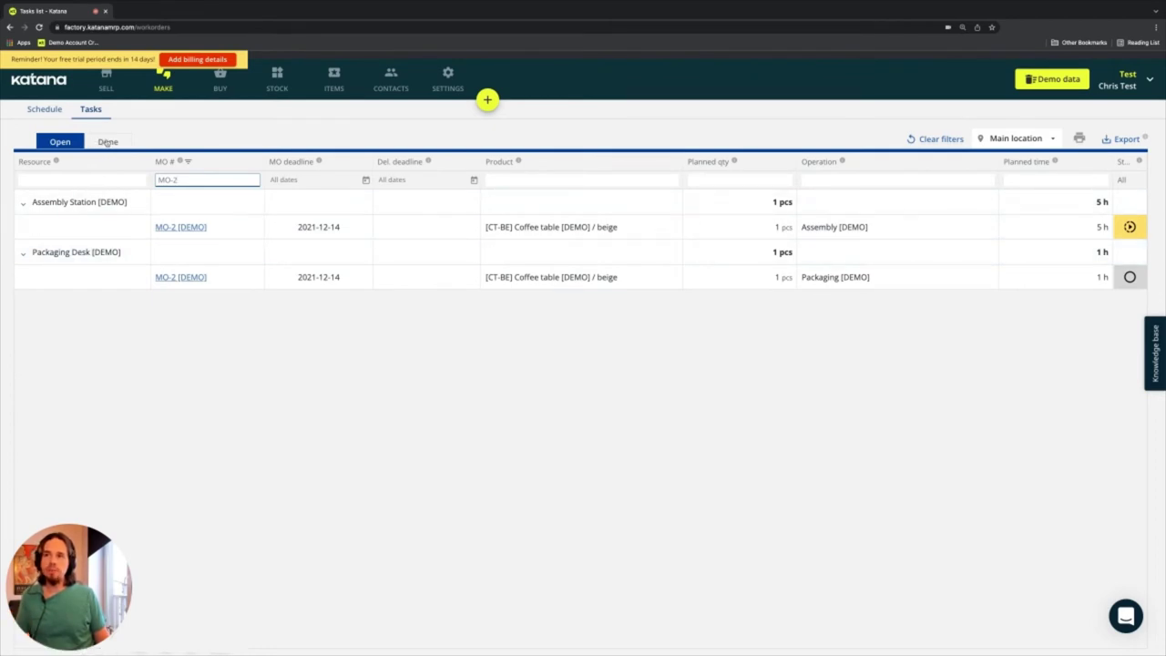
- Clear the MO-2 filter, review all open task groups, then go back to the Schedule
{"action": "left_click_drag", "start_coordinate": [216, 177], "coordinate": [128, 177]}
{"action": "key", "text": "BackSpace"}
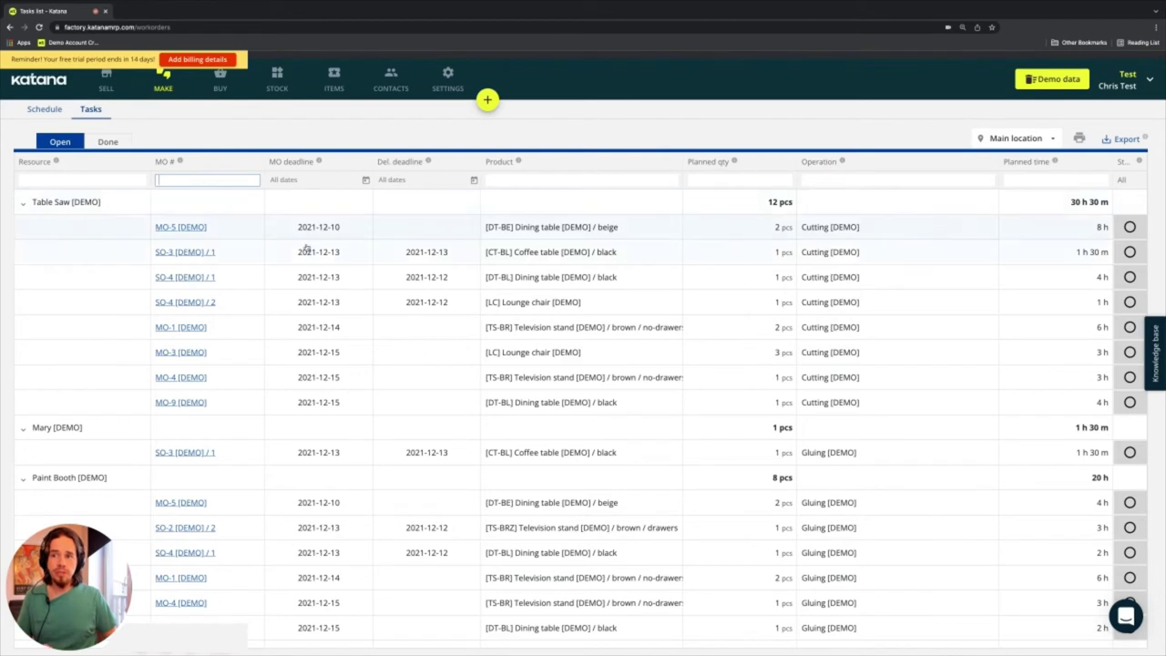
{"action": "scroll", "coordinate": [194, 456], "scroll_direction": "down", "scroll_amount": 5}
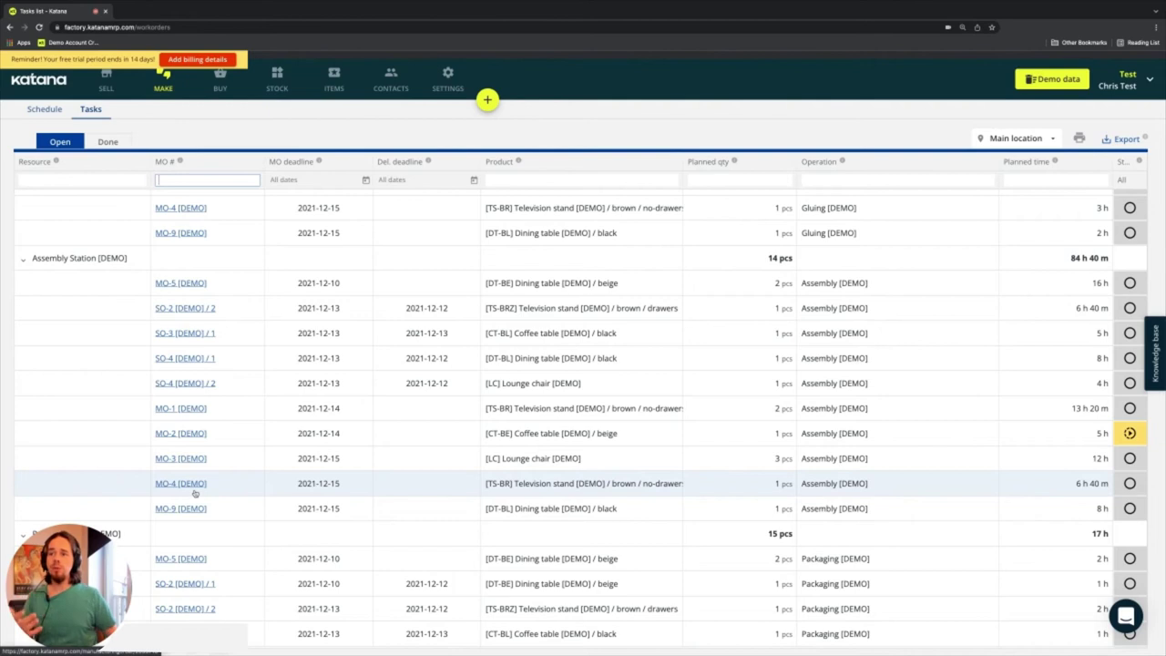
{"action": "scroll", "coordinate": [194, 492], "scroll_direction": "up", "scroll_amount": 5}
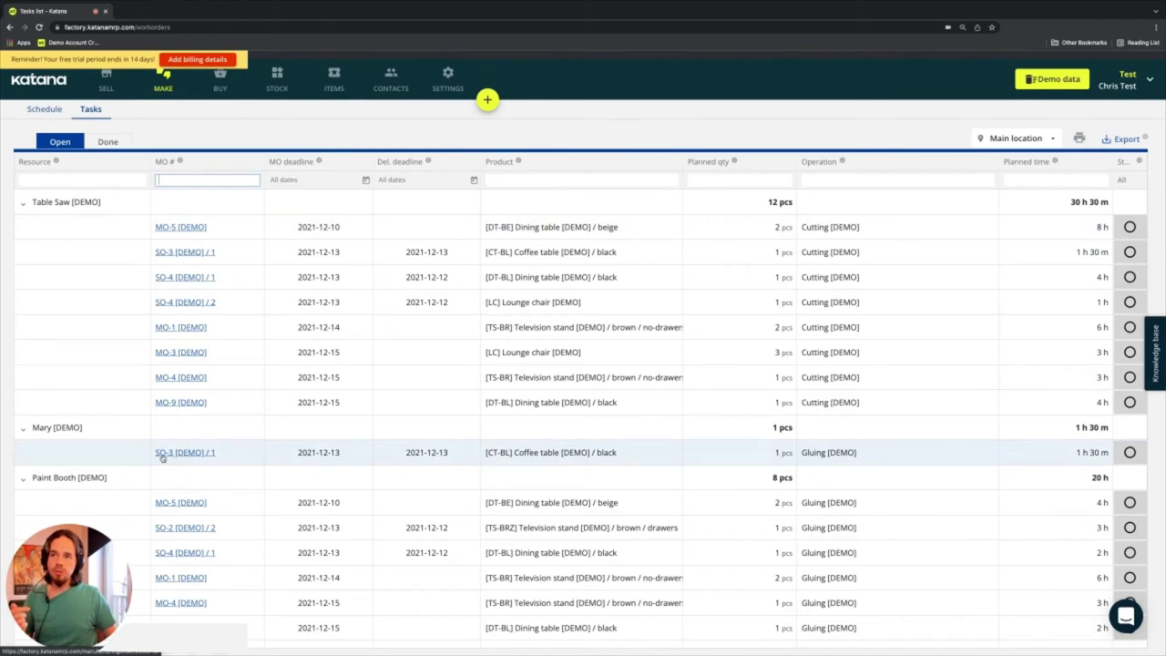
{"action": "scroll", "coordinate": [171, 506], "scroll_direction": "down", "scroll_amount": 3}
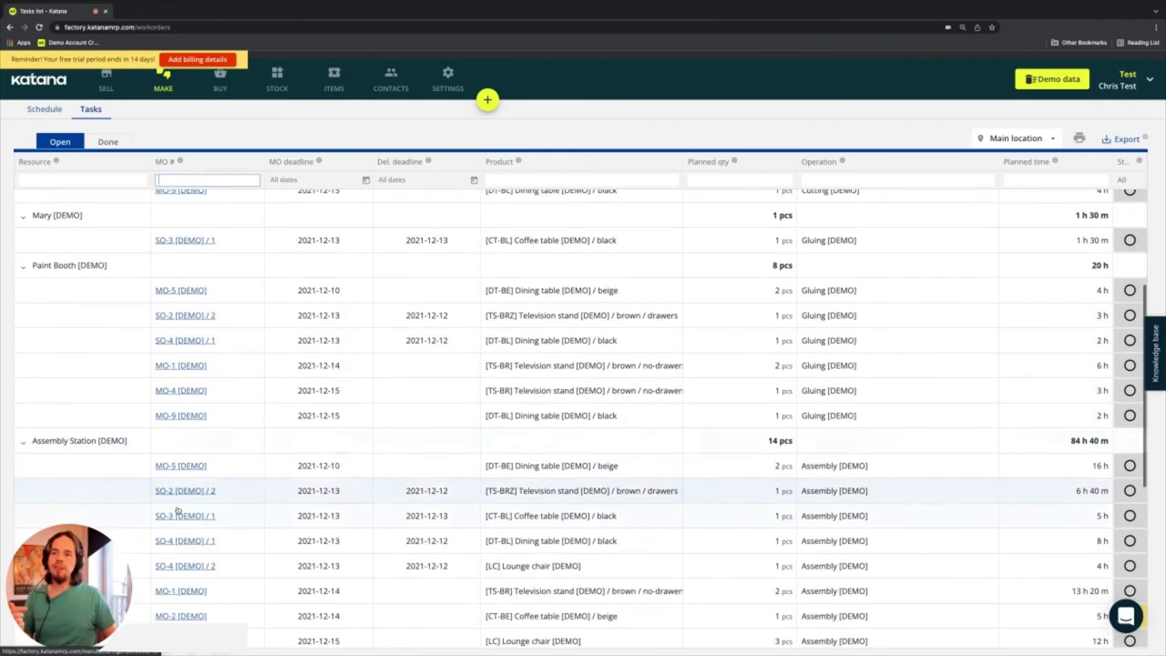
{"action": "left_click", "coordinate": [163, 80]}
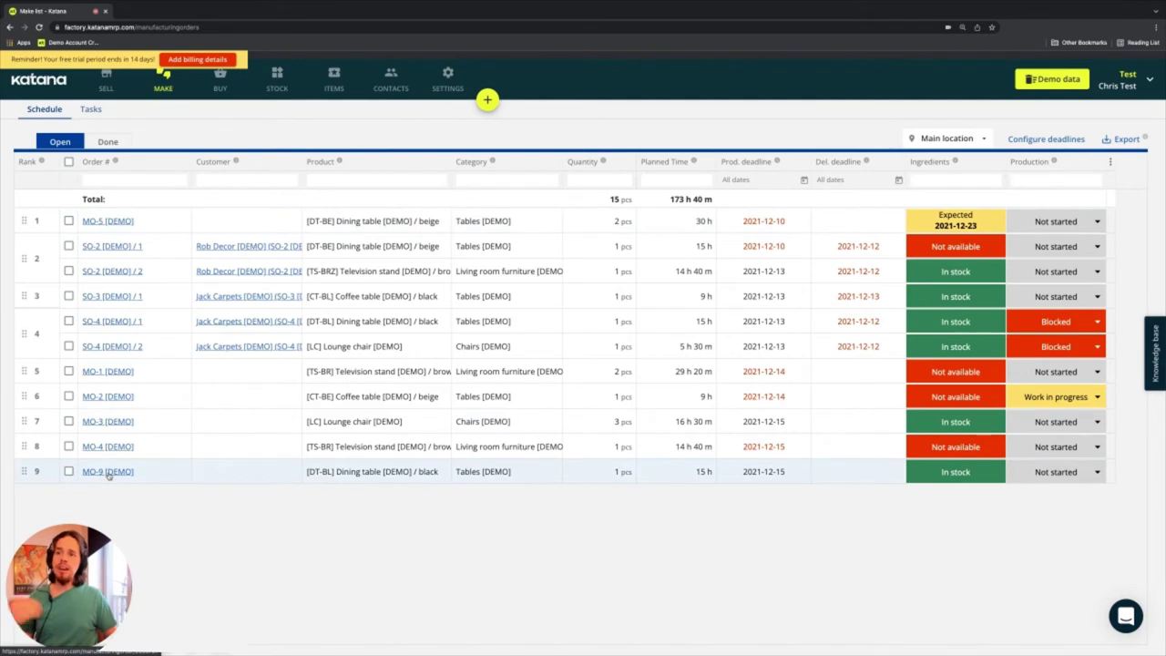
- Move MO-9 to rank 1 in the schedule and check the updated Tasks list
{"action": "left_click", "coordinate": [91, 108]}
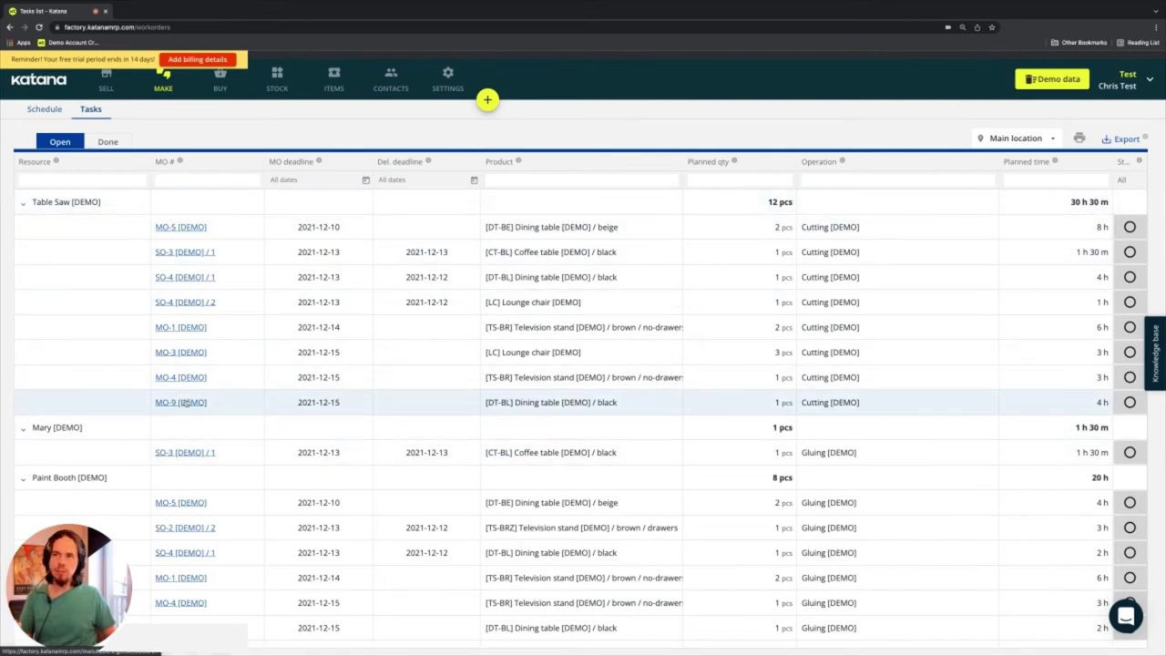
{"action": "left_click", "coordinate": [35, 108]}
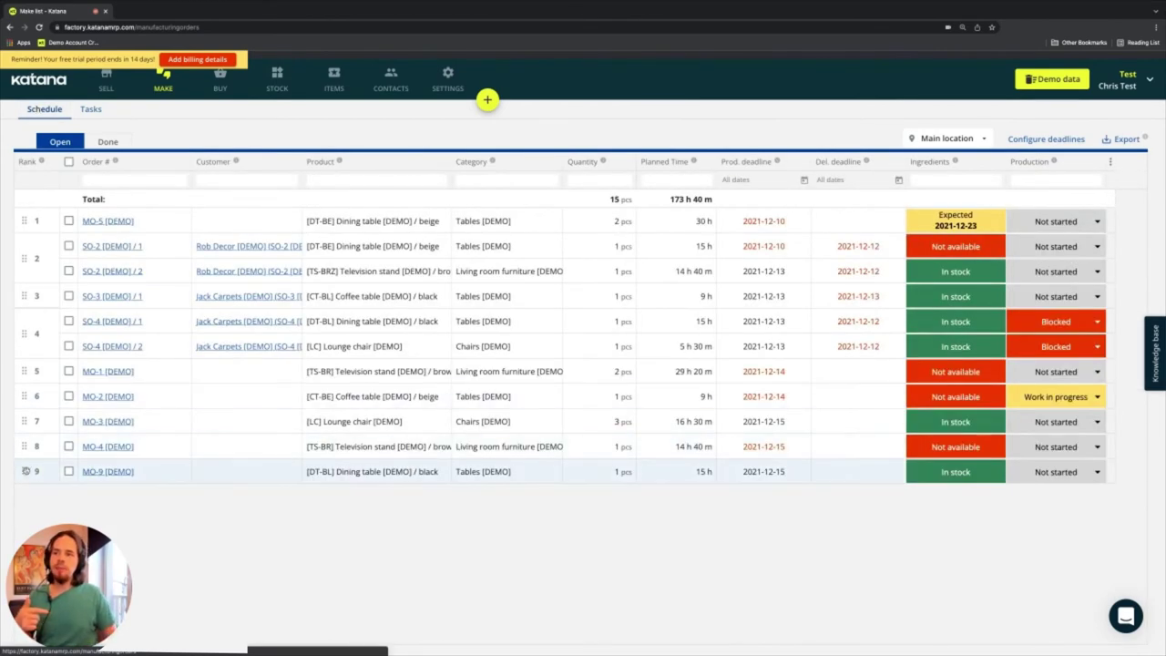
{"action": "left_click_drag", "start_coordinate": [25, 470], "coordinate": [28, 218]}
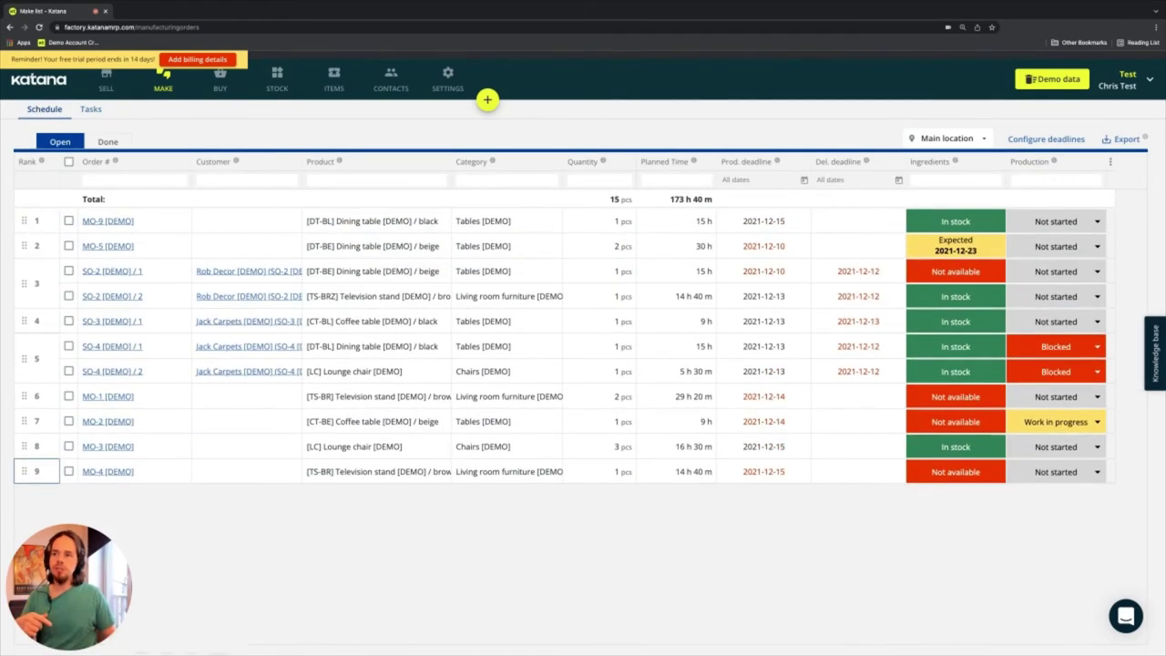
{"action": "left_click", "coordinate": [96, 109]}
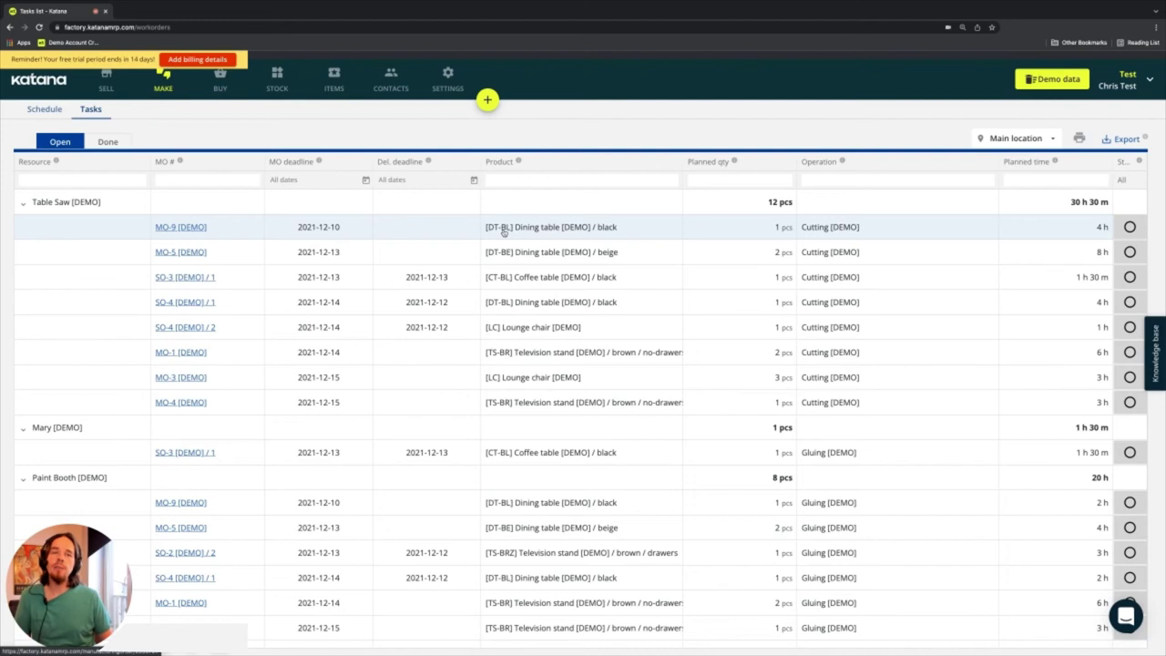
{"action": "left_click", "coordinate": [1078, 138]}
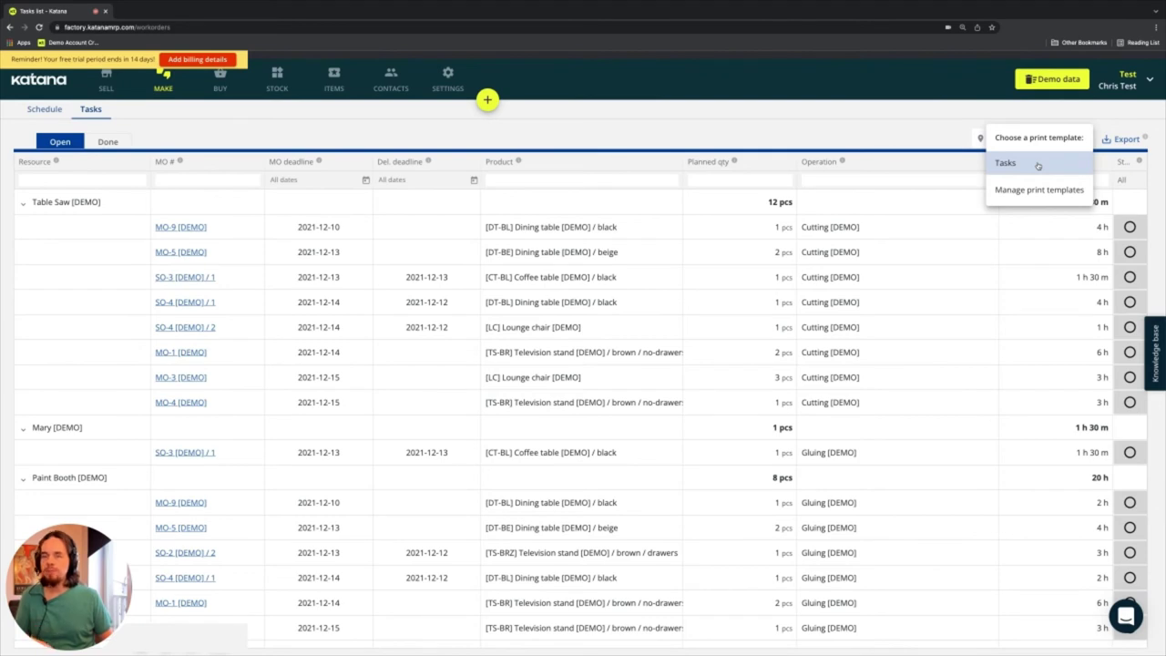
{"action": "left_click", "coordinate": [840, 125]}
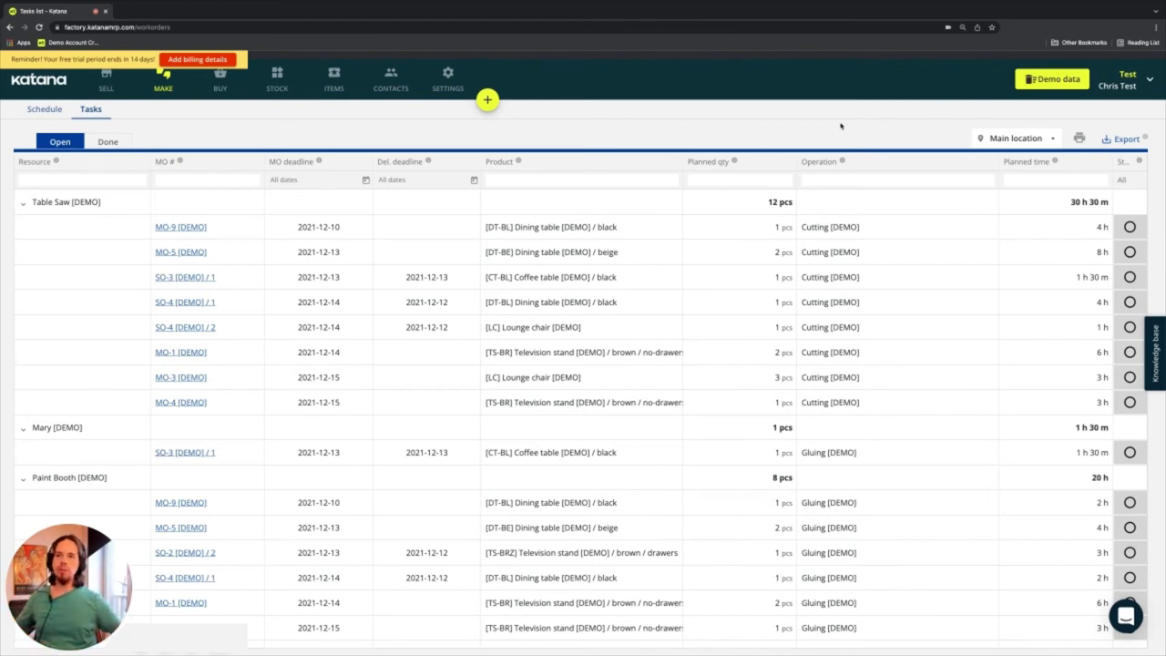
{"action": "left_click", "coordinate": [332, 183]}
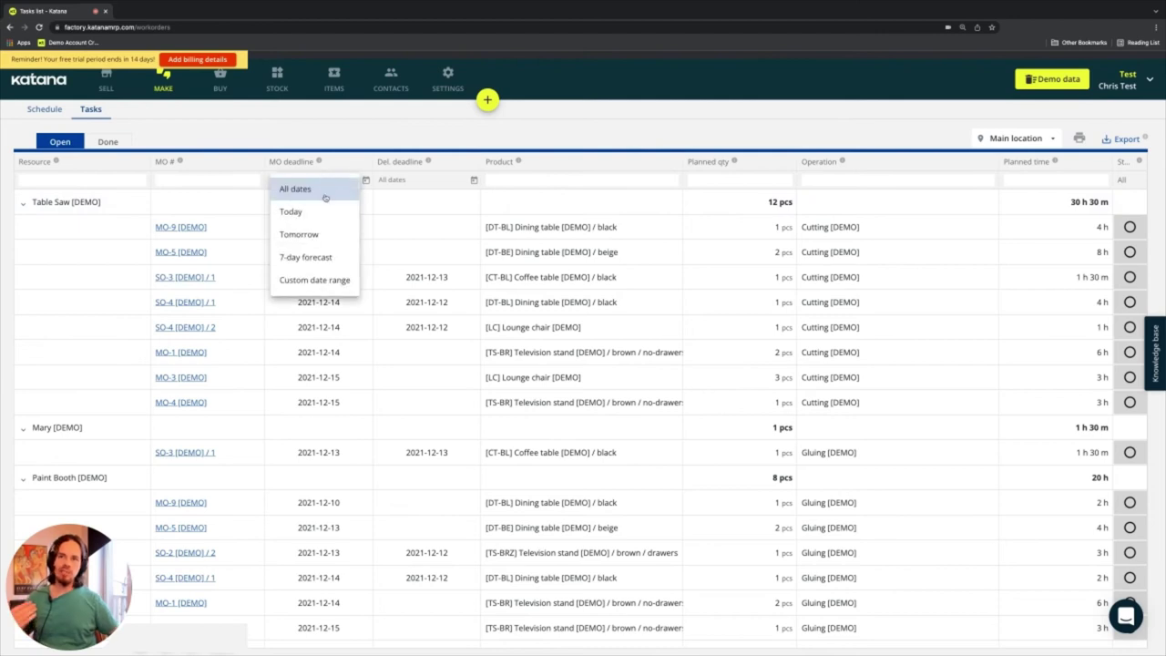
{"action": "left_click", "coordinate": [308, 138]}
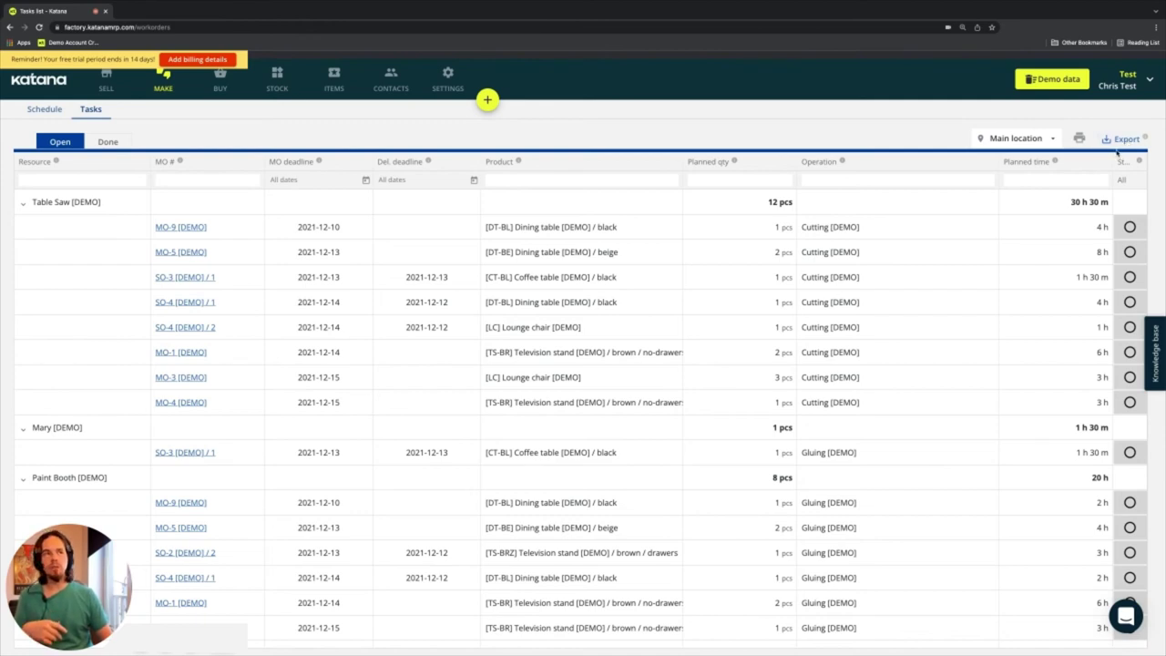
- Show the Done tasks, listing MO-2's Cutting and Gluing completed 2021-12-10
{"action": "left_click", "coordinate": [106, 142]}
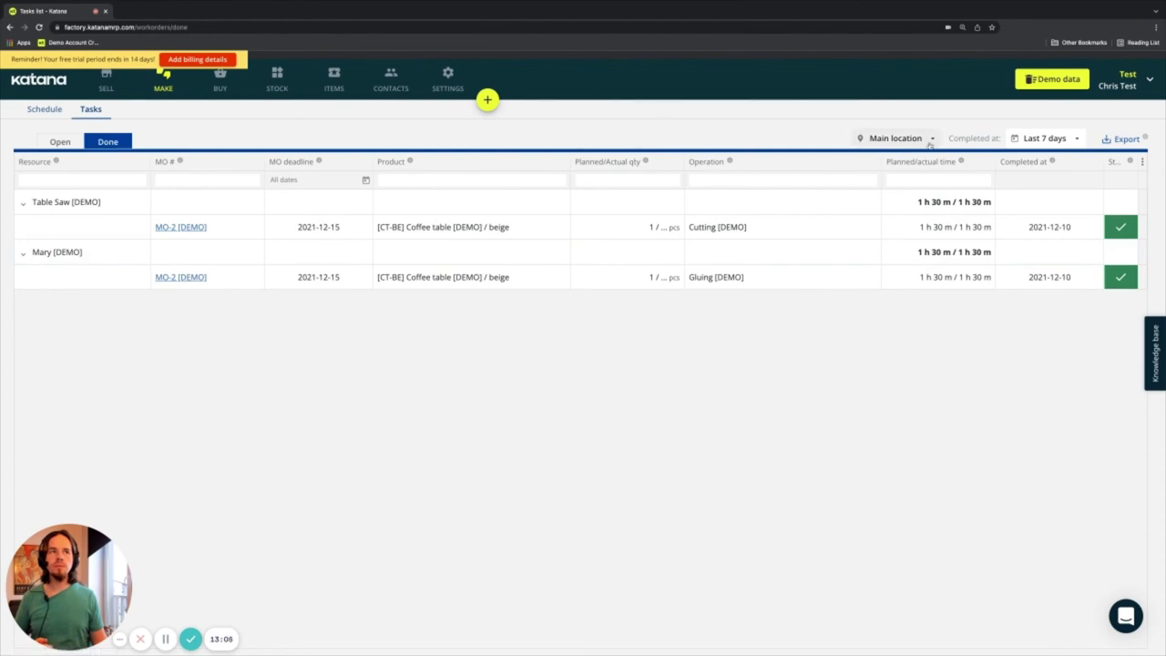
- Look at the Completed at date range options, then return to the Open tasks list
{"action": "left_click", "coordinate": [1044, 138]}
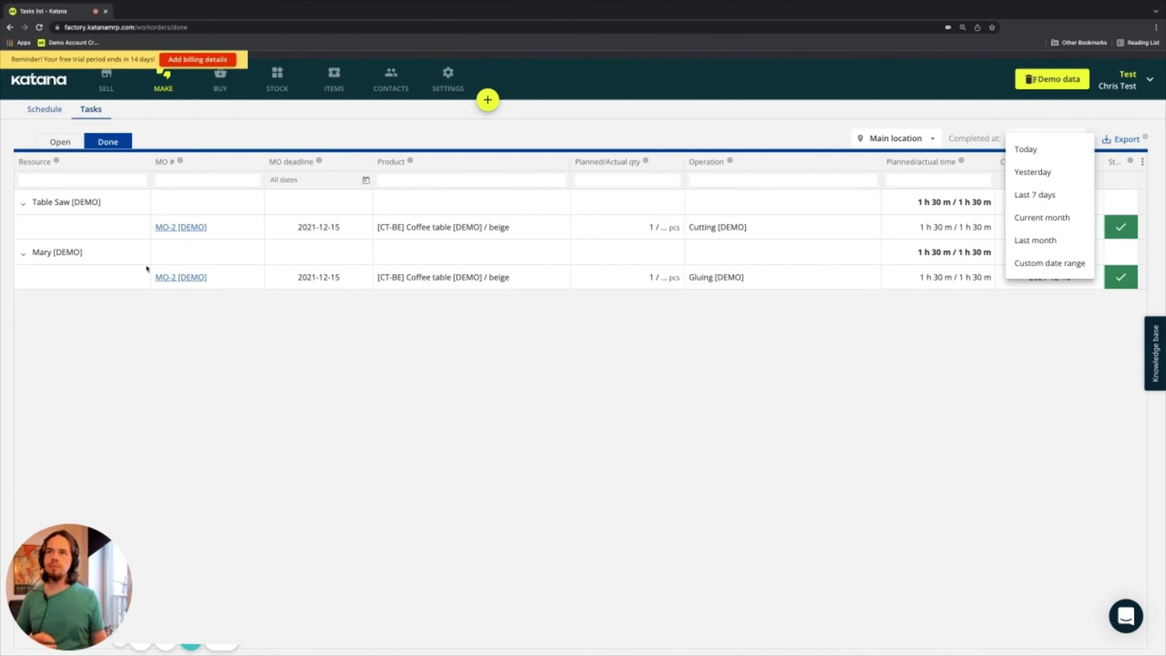
{"action": "left_click", "coordinate": [62, 144]}
- Switch Tasks back to open tasks, then return to the Schedule showing MO-9 ranked first
{"action": "left_click", "coordinate": [60, 143]}
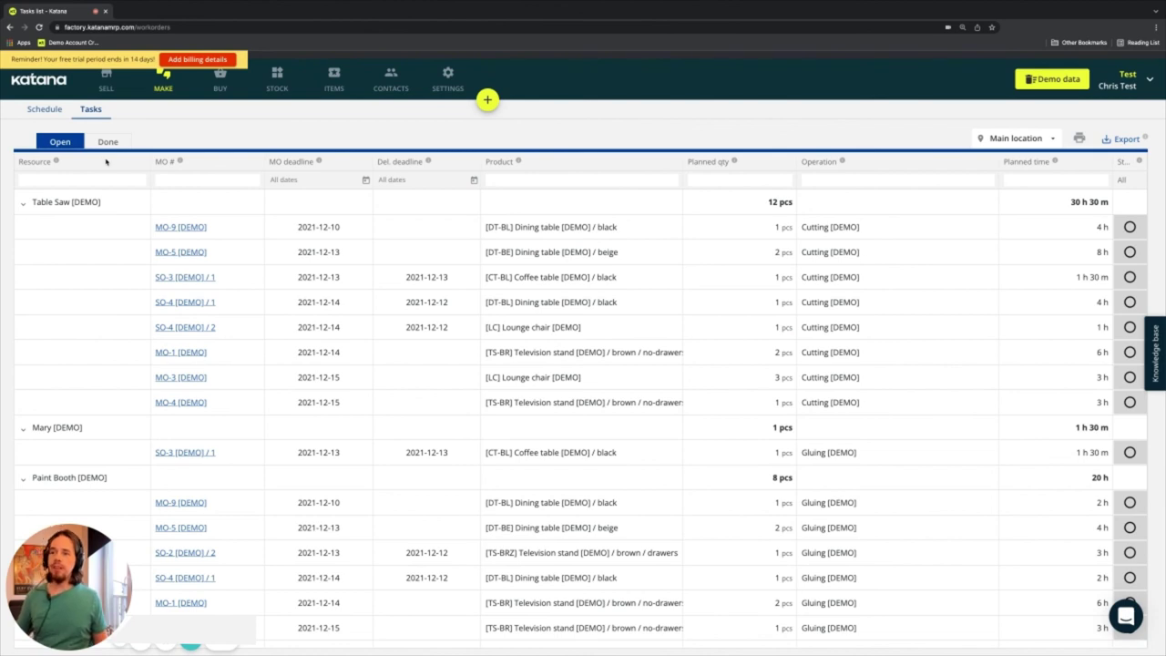
{"action": "left_click", "coordinate": [46, 109]}
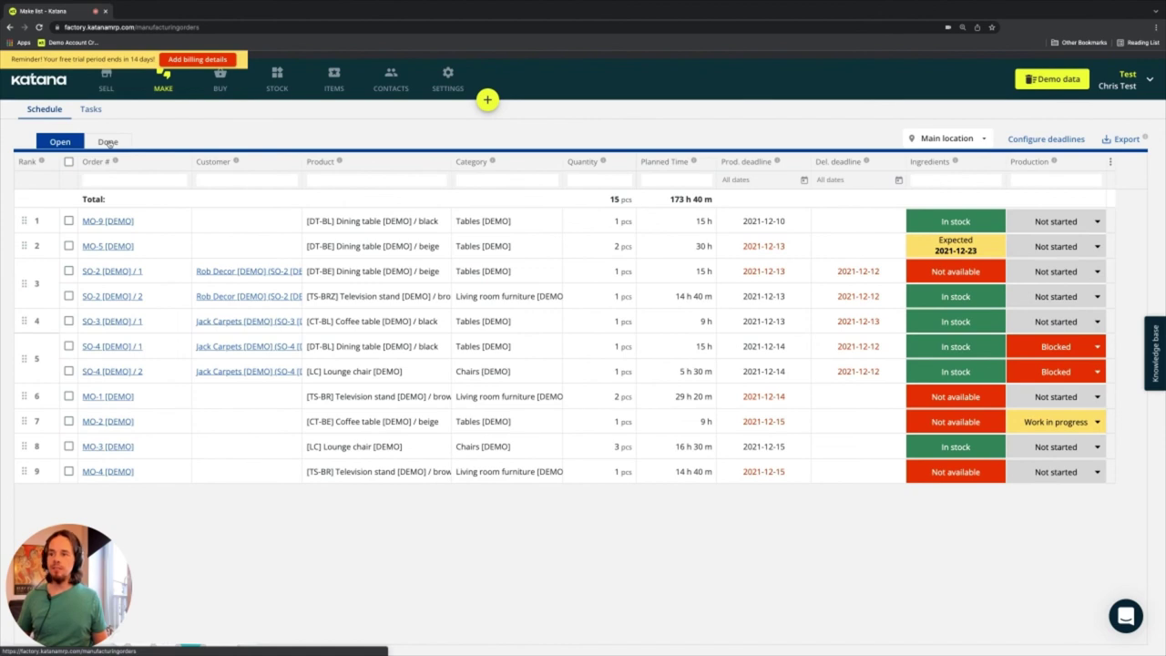